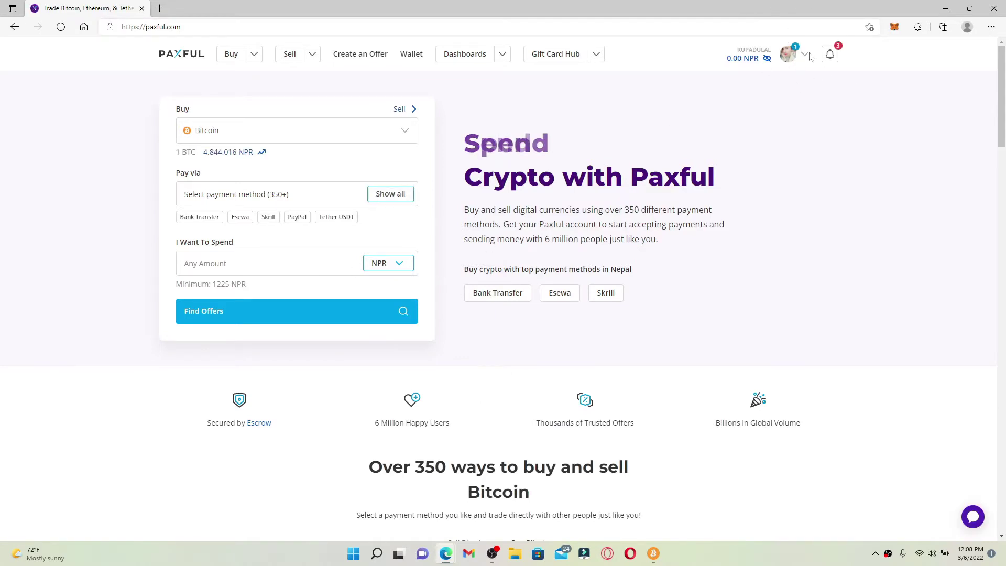
Go to the Security page of the account settings, showing the two-factor authentication options.
{"action": "left_click", "coordinate": [791, 55]}
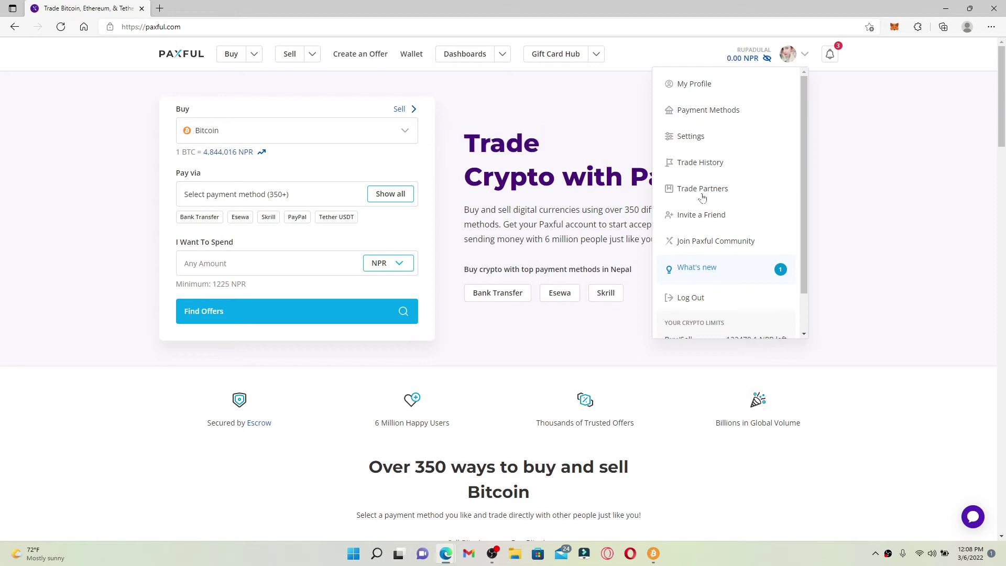
{"action": "left_click", "coordinate": [698, 138]}
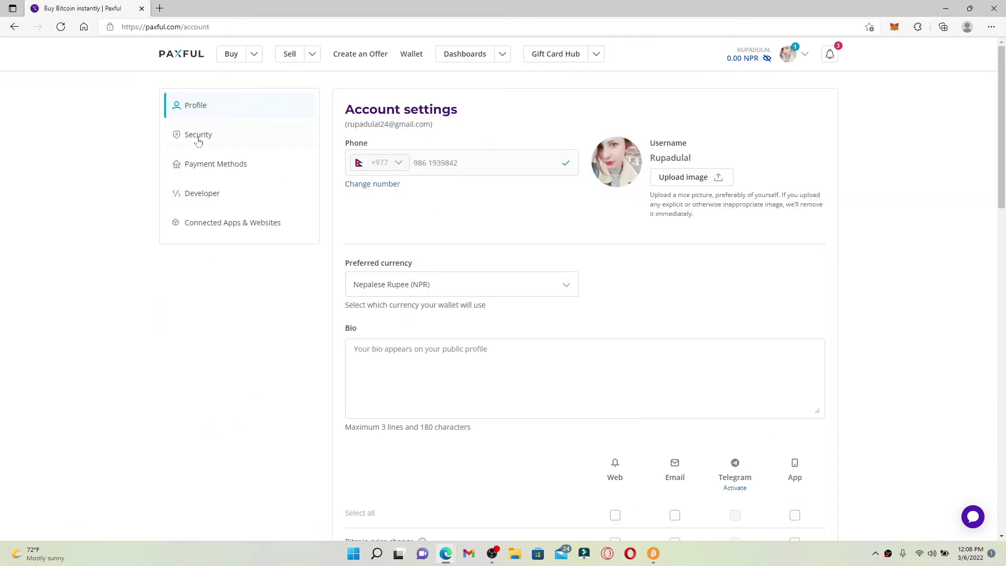
{"action": "left_click", "coordinate": [198, 135]}
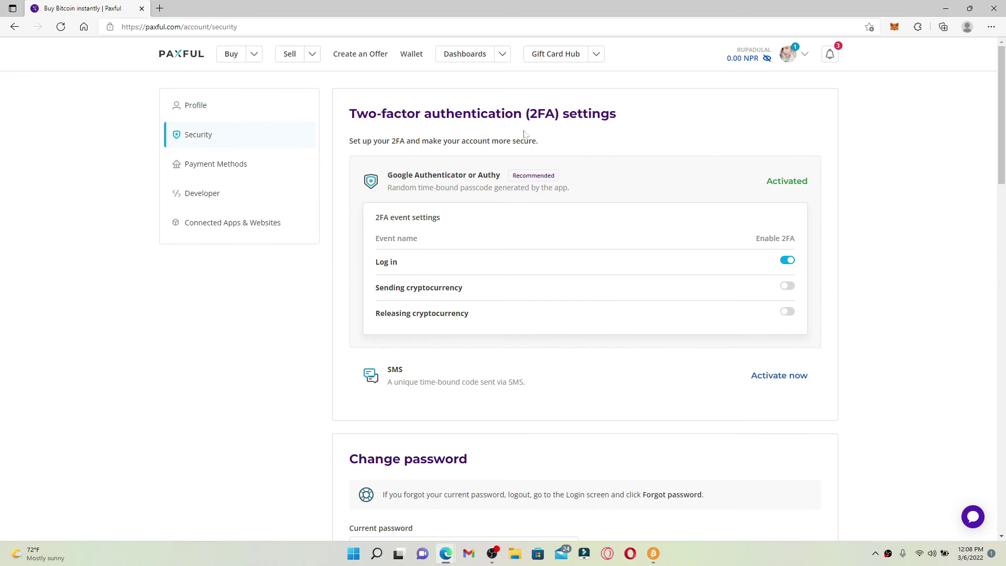
Switch off two-factor authentication for Log in under 2FA event settings.
{"action": "left_click", "coordinate": [788, 261]}
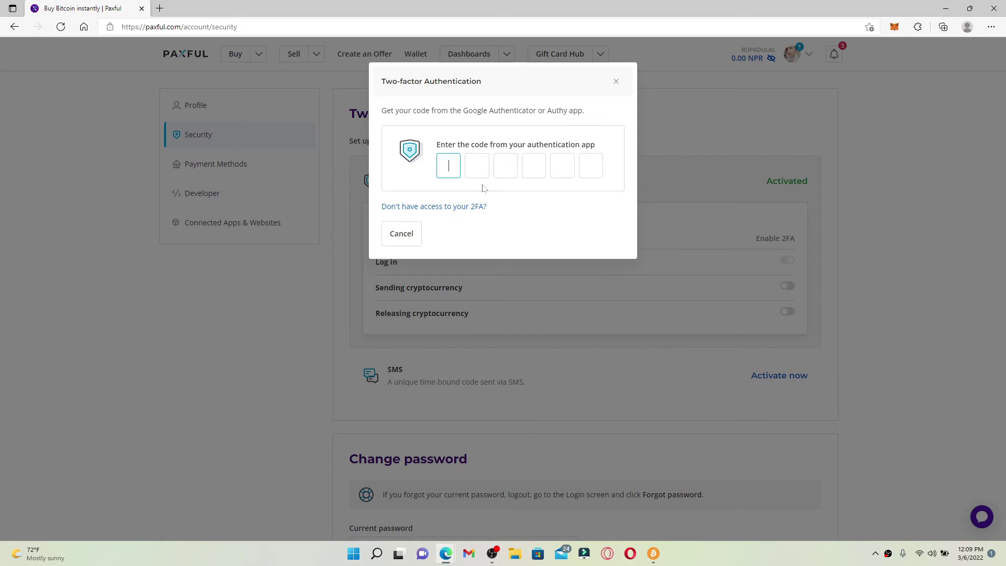
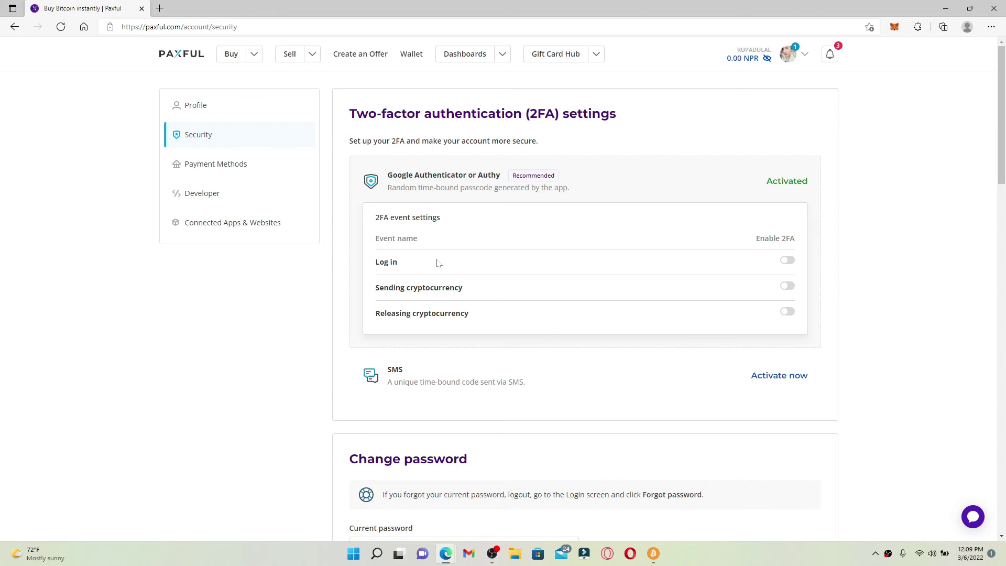
Minimize the Paxful browser window and reveal the desktop with Win+D.
{"action": "left_click", "coordinate": [944, 7]}
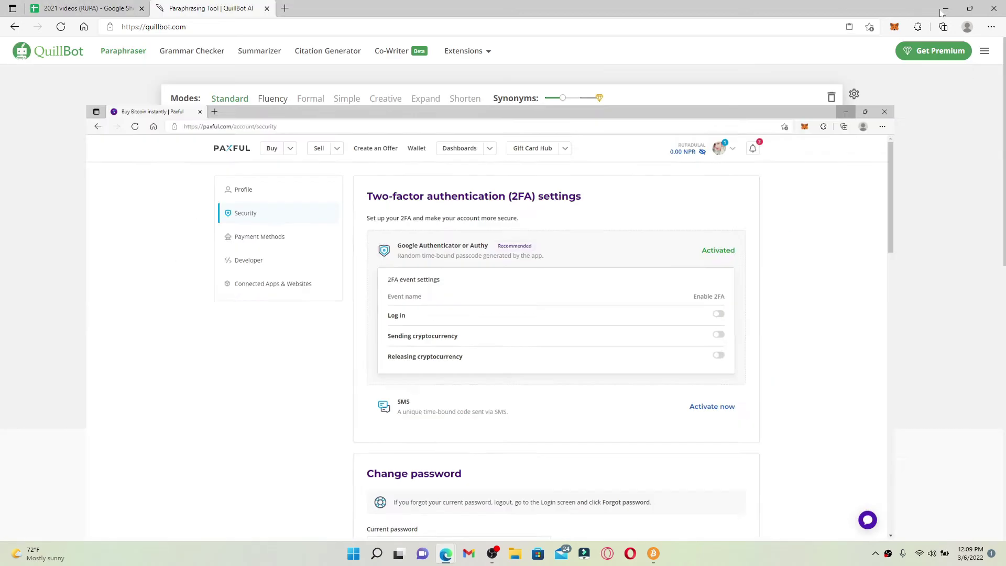
{"action": "key", "text": "super+d"}
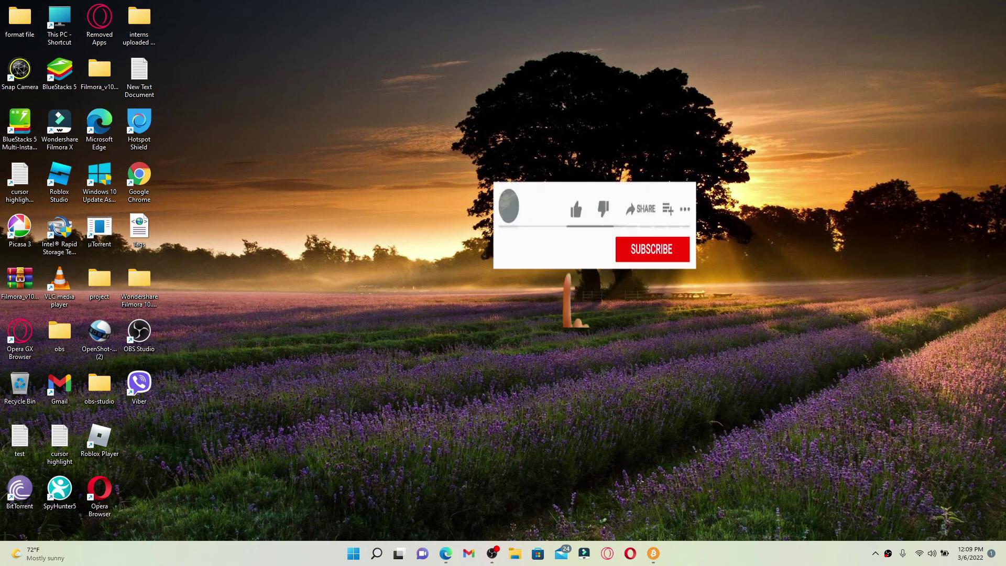